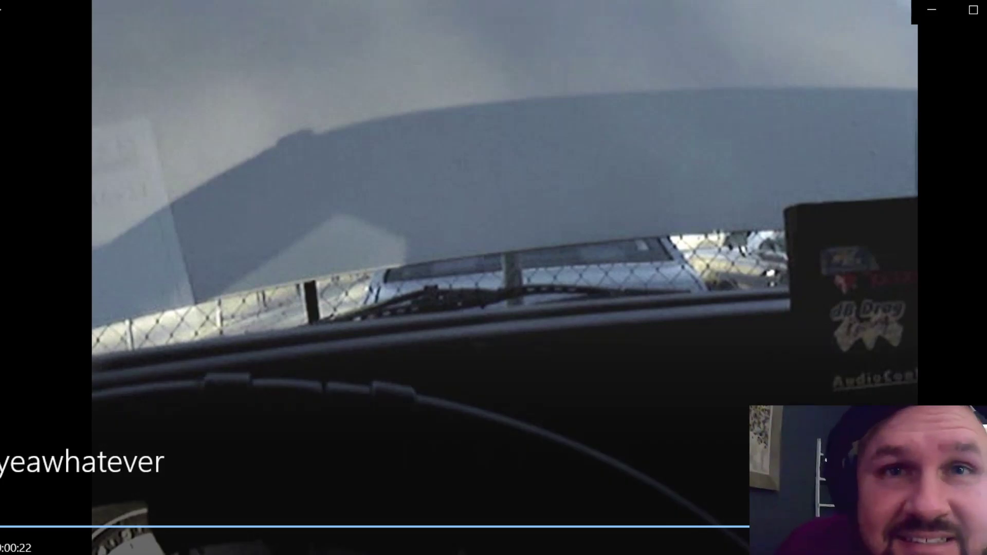
{"action": "left_click", "coordinate": [606, 525]}
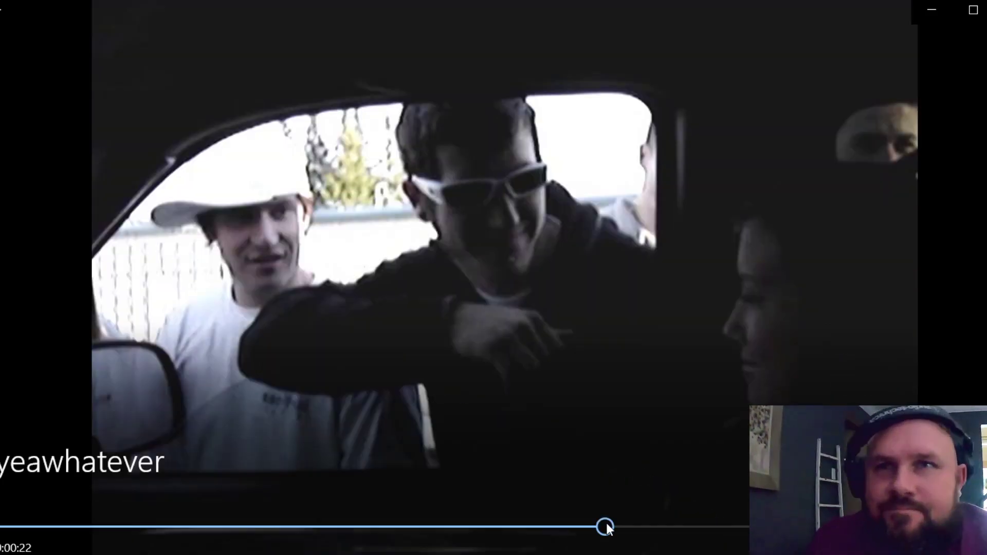